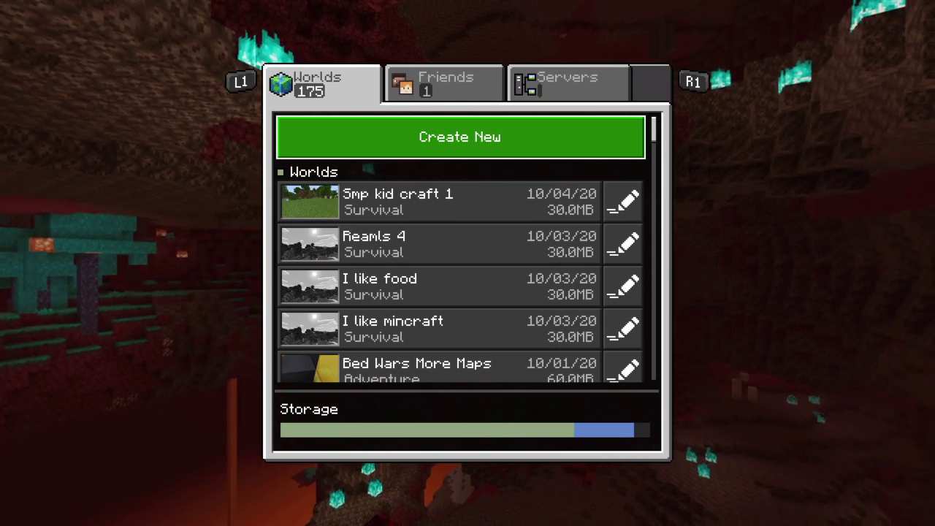
Step: Delete the survival world "Smp kid craft 1" from its game settings
{"action": "key", "text": "Down"}
{"action": "key", "text": "Right"}
{"action": "key", "text": "Return"}
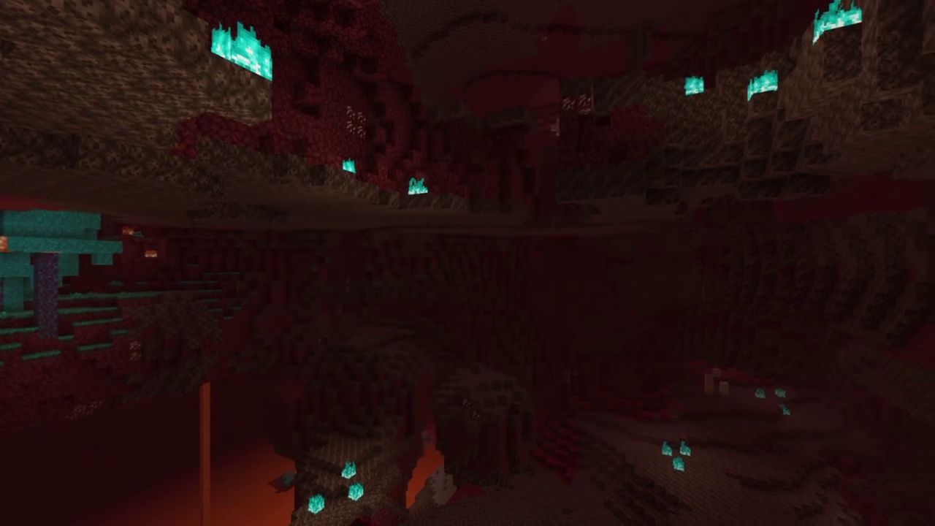
{"action": "key", "text": "Down"}
{"action": "key", "text": "Down"}
{"action": "key", "text": "Down"}
{"action": "key", "text": "Down"}
{"action": "key", "text": "Down"}
{"action": "key", "text": "Down"}
{"action": "key", "text": "Down"}
{"action": "key", "text": "Down"}
{"action": "key", "text": "Down"}
{"action": "key", "text": "Down"}
{"action": "key", "text": "Down"}
{"action": "key", "text": "Down"}
{"action": "key", "text": "Down"}
{"action": "key", "text": "Down"}
{"action": "key", "text": "Down"}
{"action": "key", "text": "Down"}
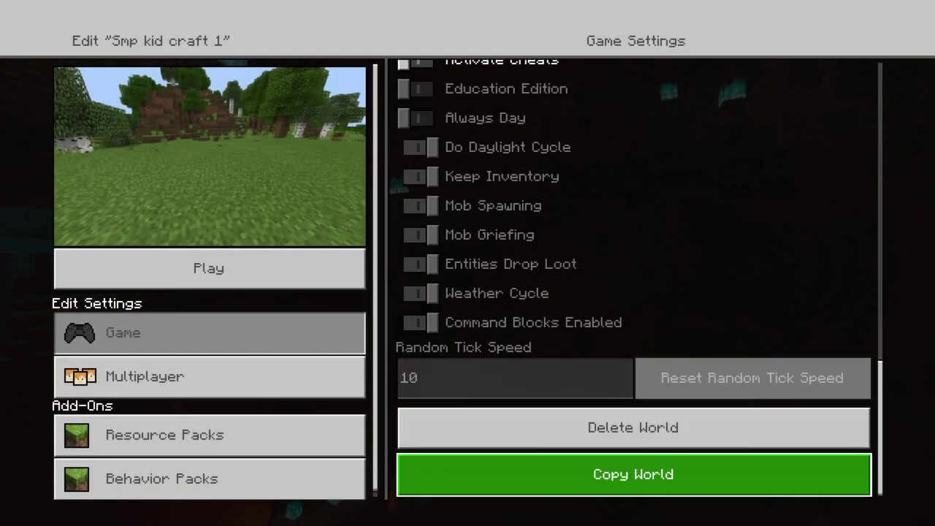
{"action": "key", "text": "Up"}
{"action": "key", "text": "Return"}
{"action": "key", "text": "Up"}
{"action": "key", "text": "Return"}
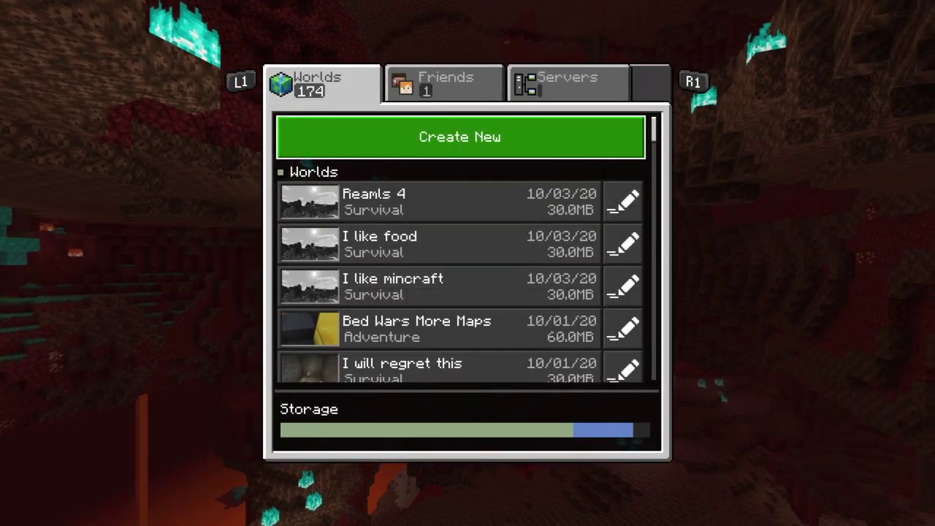
Step: Start creating a new world and name it "Smp 1"
{"action": "key", "text": "Return"}
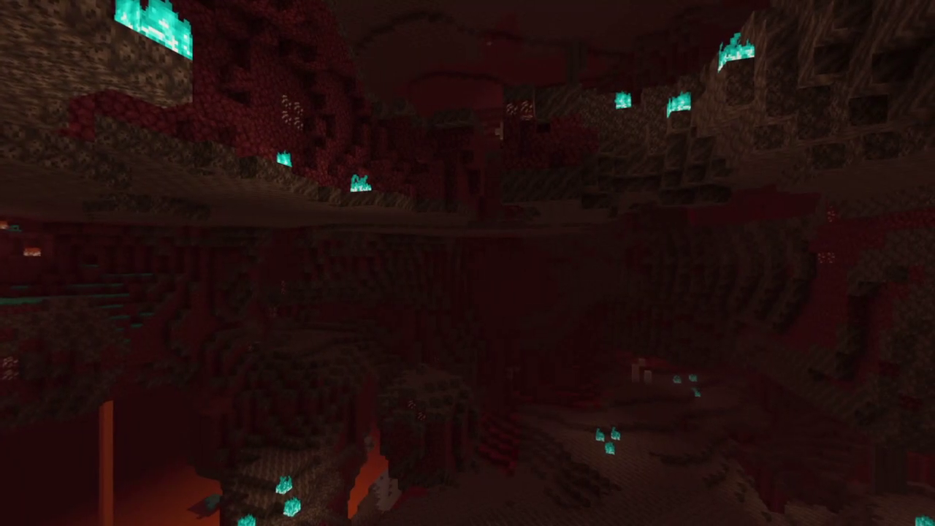
{"action": "key", "text": "Return"}
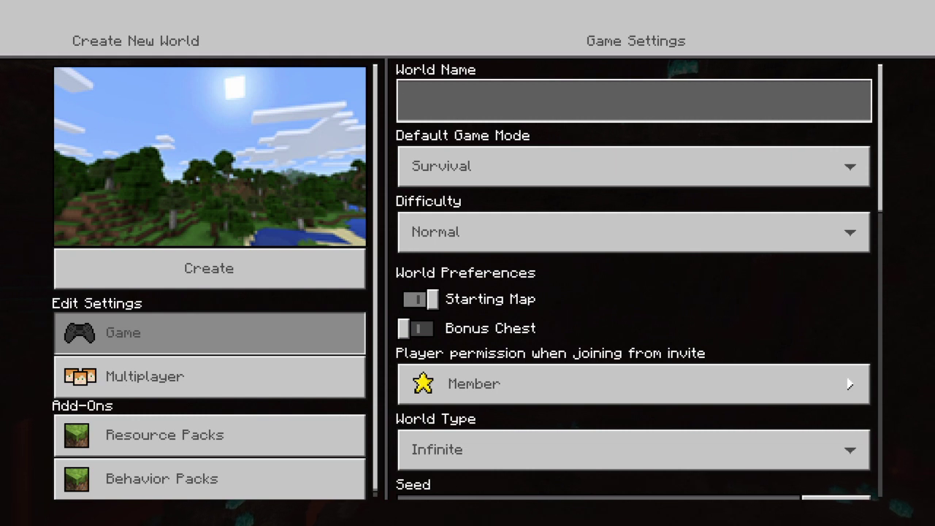
{"action": "type", "text": "S"}
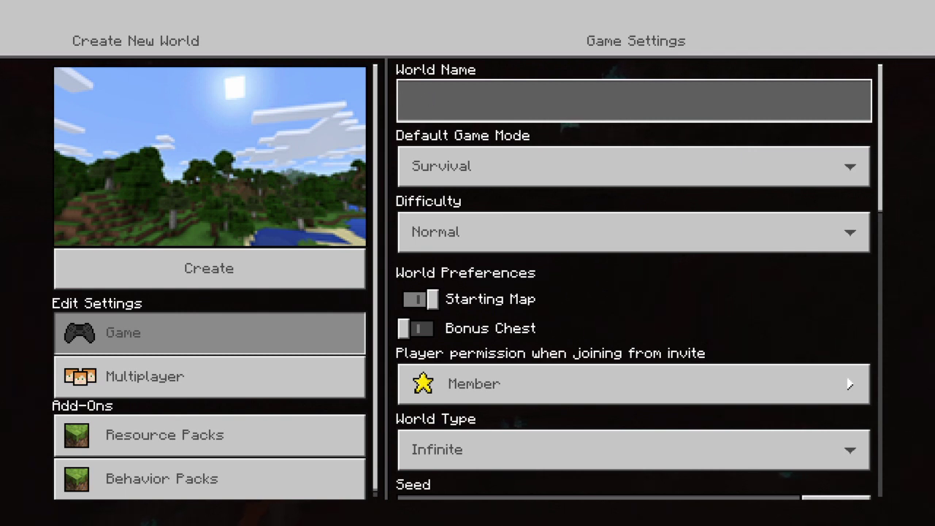
{"action": "type", "text": "Lets"}
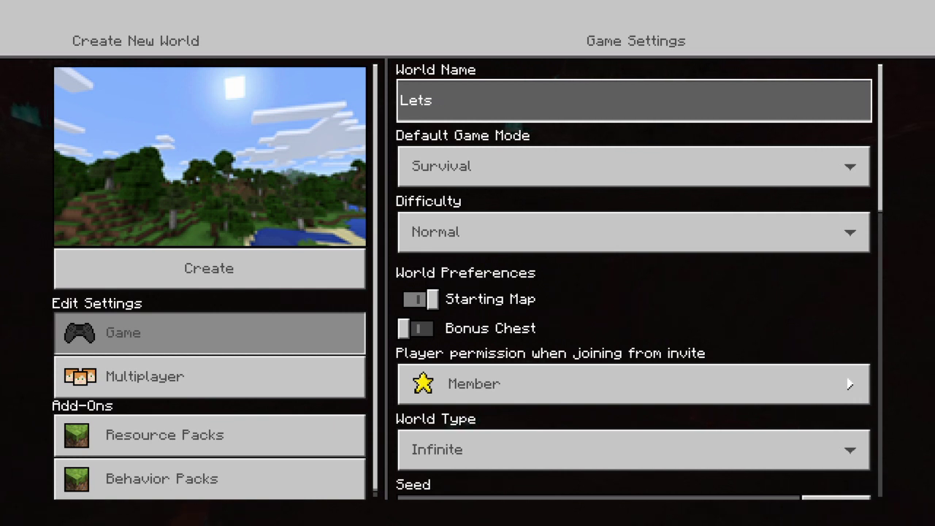
{"action": "key", "text": "BackSpace"}
{"action": "key", "text": "BackSpace"}
{"action": "key", "text": "BackSpace"}
{"action": "key", "text": "BackSpace"}
{"action": "type", "text": "Smp 1"}
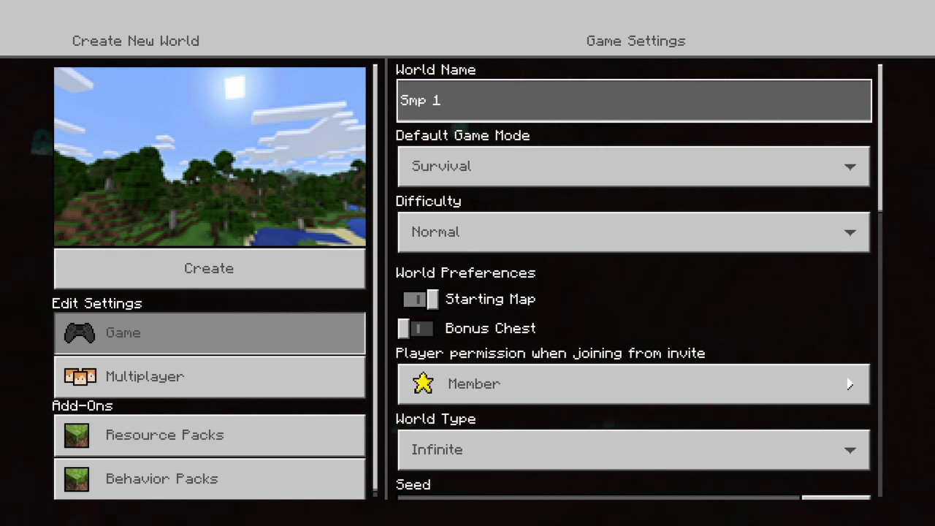
Step: Enter "Lets play mincraft ep1" as the seed of the new world
{"action": "key", "text": "Down"}
{"action": "key", "text": "Down"}
{"action": "key", "text": "Down"}
{"action": "key", "text": "Down"}
{"action": "key", "text": "Down"}
{"action": "key", "text": "Down"}
{"action": "key", "text": "Down"}
{"action": "key", "text": "Down"}
{"action": "key", "text": "Down"}
{"action": "key", "text": "Up"}
{"action": "key", "text": "Up"}
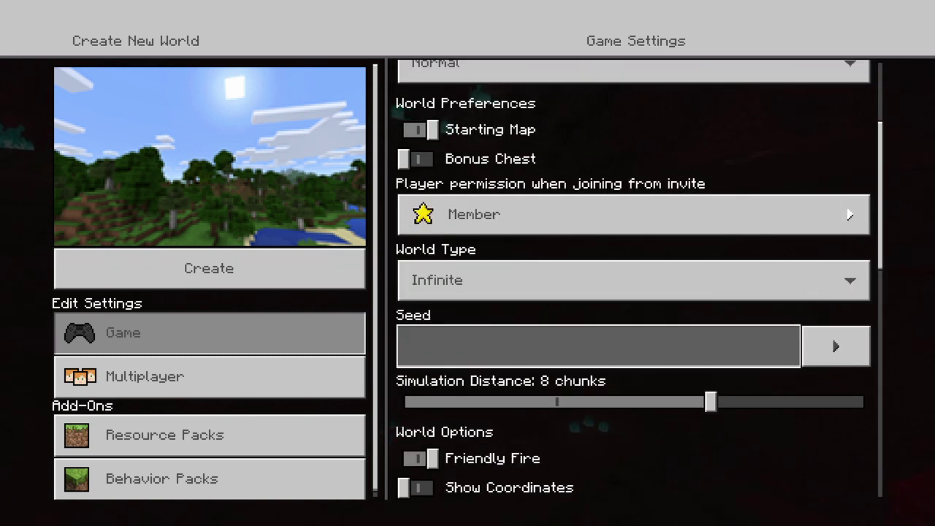
{"action": "type", "text": "Lets play mincraft ep1"}
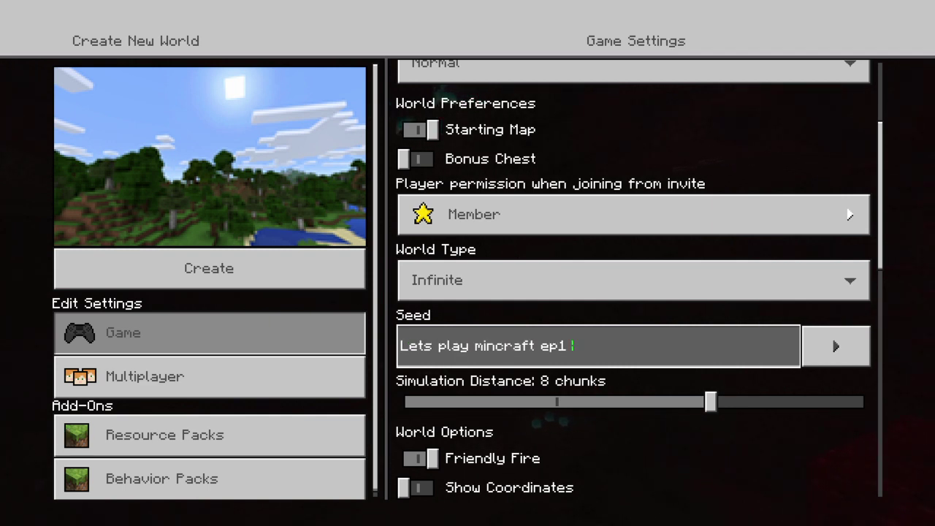
Step: Replace the seed text with "Mincraft Smp 1"
{"action": "key", "text": "BackSpace"}
{"action": "key", "text": "BackSpace"}
{"action": "key", "text": "BackSpace"}
{"action": "key", "text": "BackSpace"}
{"action": "key", "text": "BackSpace"}
{"action": "key", "text": "BackSpace"}
{"action": "key", "text": "BackSpace"}
{"action": "key", "text": "BackSpace"}
{"action": "key", "text": "BackSpace"}
{"action": "key", "text": "BackSpace"}
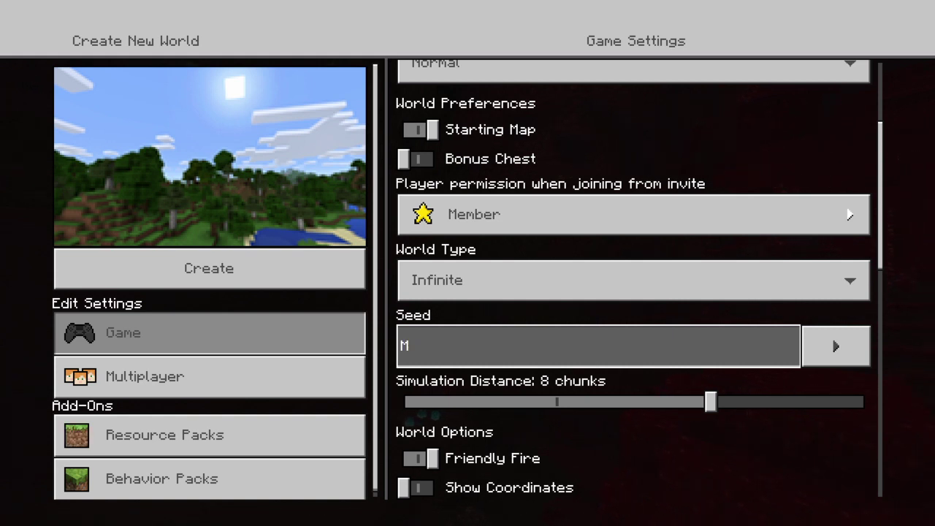
{"action": "type", "text": "ep"}
{"action": "key", "text": "BackSpace"}
{"action": "key", "text": "BackSpace"}
{"action": "key", "text": "BackSpace"}
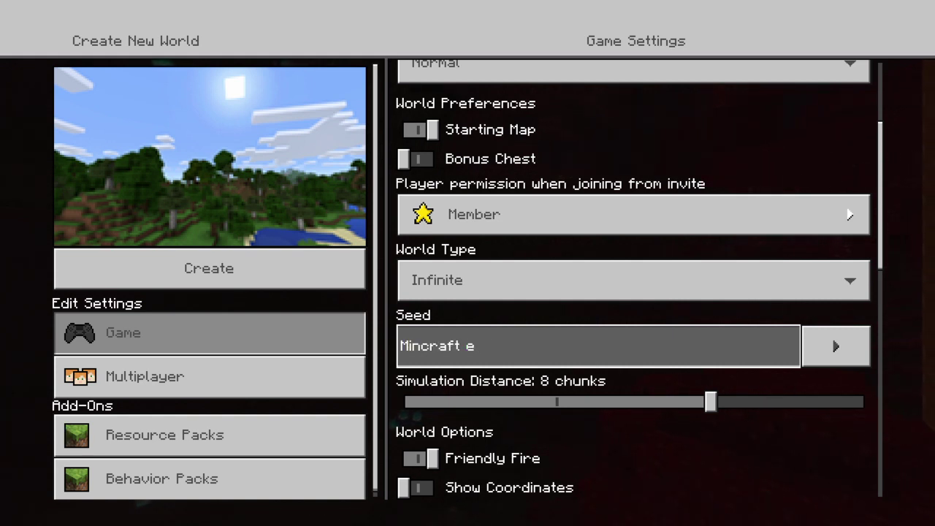
{"action": "type", "text": "s"}
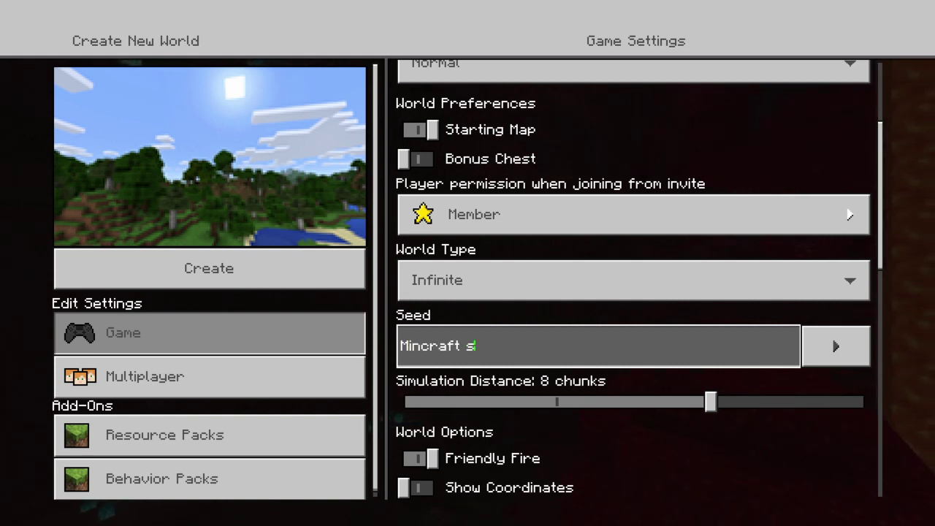
{"action": "key", "text": "BackSpace"}
{"action": "type", "text": "Smp 1"}
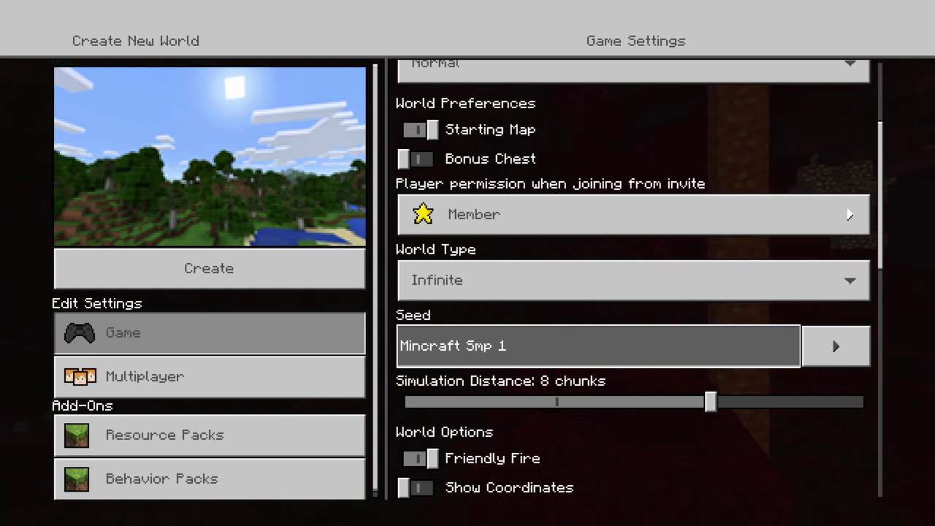
Step: Choose Normal from the difficulty options of the new world
{"action": "key", "text": "Left"}
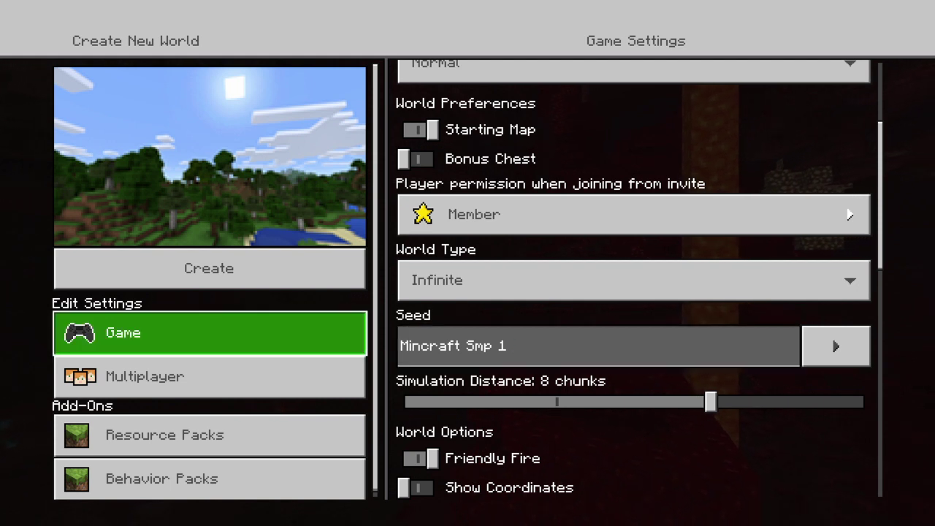
{"action": "key", "text": "Right"}
{"action": "key", "text": "Down"}
{"action": "key", "text": "Down"}
{"action": "key", "text": "Down"}
{"action": "key", "text": "Down"}
{"action": "key", "text": "Up"}
{"action": "key", "text": "Up"}
{"action": "key", "text": "Up"}
{"action": "key", "text": "Down"}
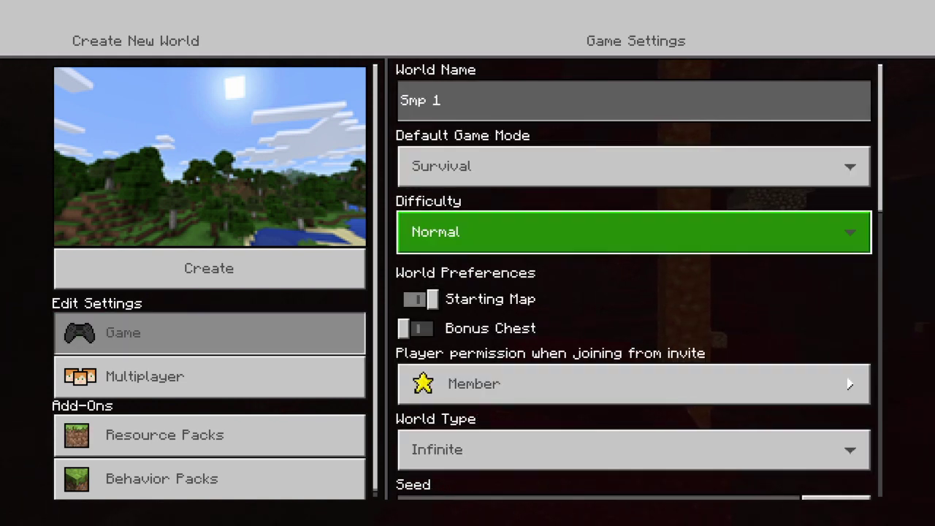
{"action": "key", "text": "Return"}
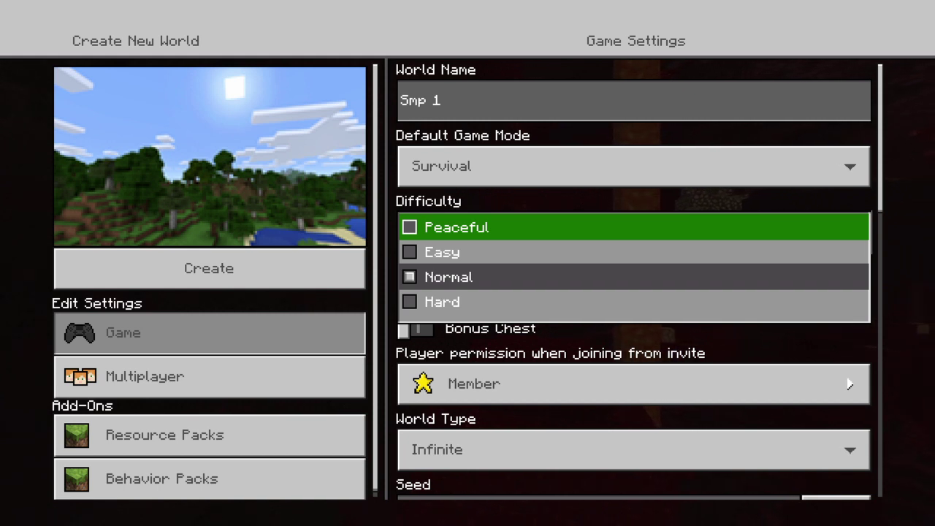
{"action": "key", "text": "Down"}
{"action": "key", "text": "Down"}
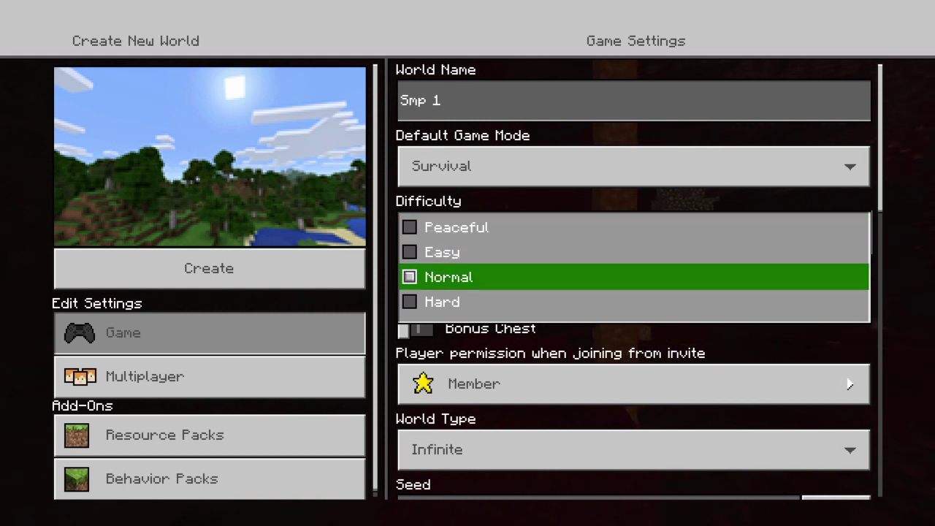
{"action": "key", "text": "Return"}
Step: Switch the Starting Map preference off and back on
{"action": "key", "text": "Down"}
{"action": "key", "text": "Down"}
{"action": "key", "text": "Down"}
{"action": "key", "text": "Down"}
{"action": "key", "text": "Up"}
{"action": "key", "text": "Up"}
{"action": "key", "text": "Up"}
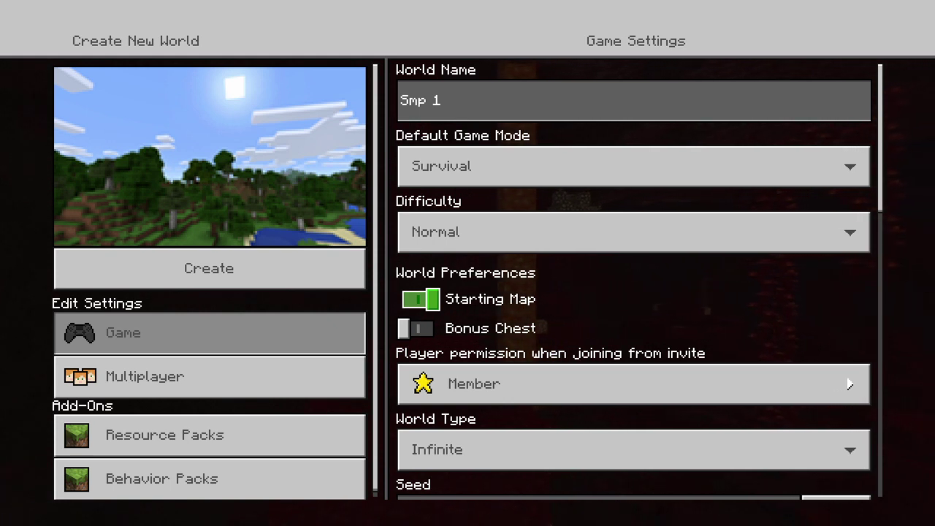
{"action": "scroll", "coordinate": [633, 280], "scroll_direction": "down", "scroll_amount": 1}
{"action": "scroll", "coordinate": [633, 281], "scroll_direction": "up", "scroll_amount": 1}
{"action": "scroll", "coordinate": [633, 281], "scroll_direction": "down", "scroll_amount": 2}
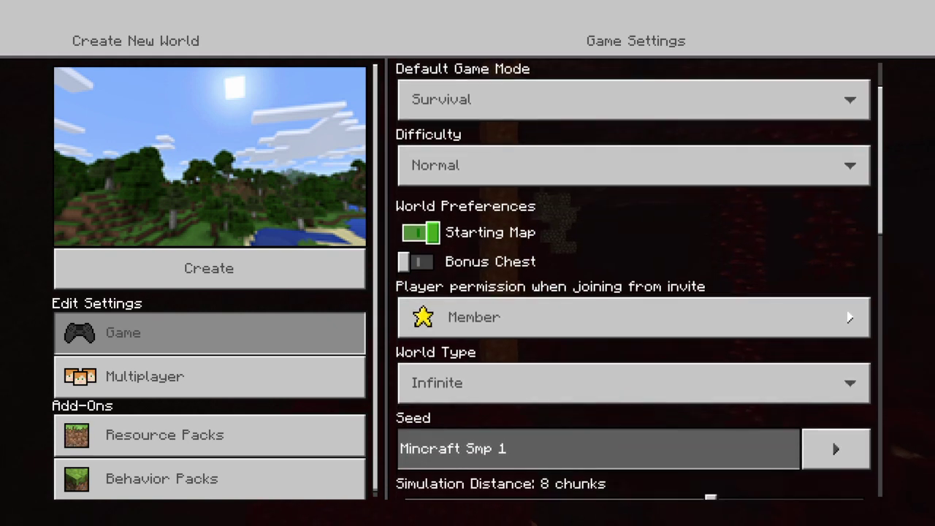
{"action": "scroll", "coordinate": [634, 278], "scroll_direction": "up", "scroll_amount": 2}
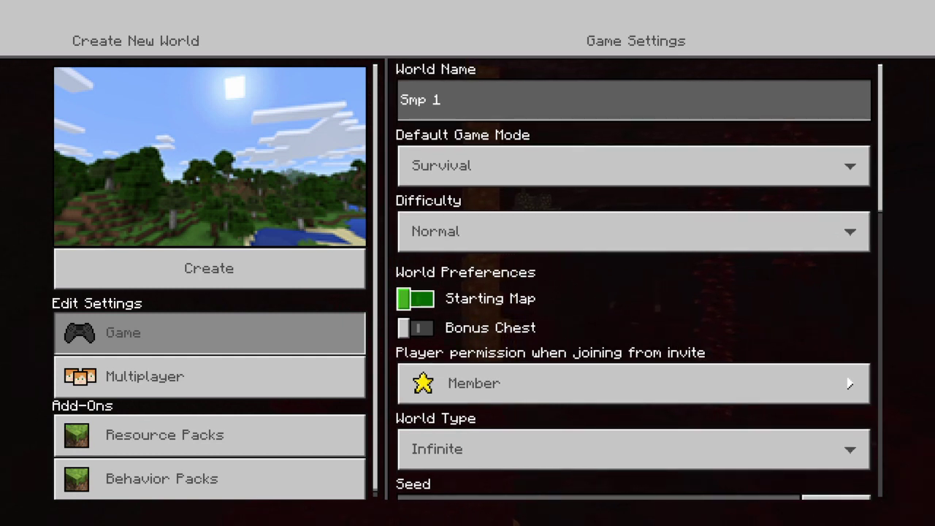
{"action": "key", "text": "Return"}
{"action": "key", "text": "Left"}
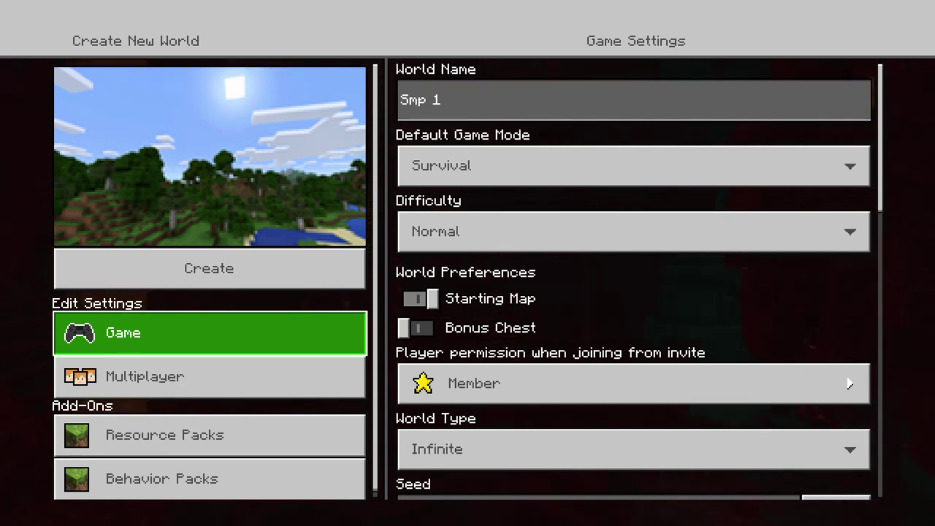
Step: Look through the game settings from the world preferences to the Activate Cheats option
{"action": "key", "text": "Right"}
{"action": "key", "text": "Down"}
{"action": "key", "text": "Down"}
{"action": "key", "text": "Down"}
{"action": "key", "text": "Down"}
{"action": "key", "text": "Down"}
{"action": "key", "text": "Down"}
{"action": "key", "text": "Down"}
{"action": "key", "text": "Down"}
{"action": "key", "text": "Down"}
{"action": "key", "text": "Down"}
{"action": "key", "text": "Down"}
{"action": "key", "text": "Down"}
{"action": "key", "text": "Down"}
{"action": "key", "text": "Down"}
{"action": "key", "text": "Down"}
{"action": "key", "text": "Down"}
{"action": "key", "text": "Down"}
{"action": "key", "text": "Down"}
{"action": "key", "text": "Down"}
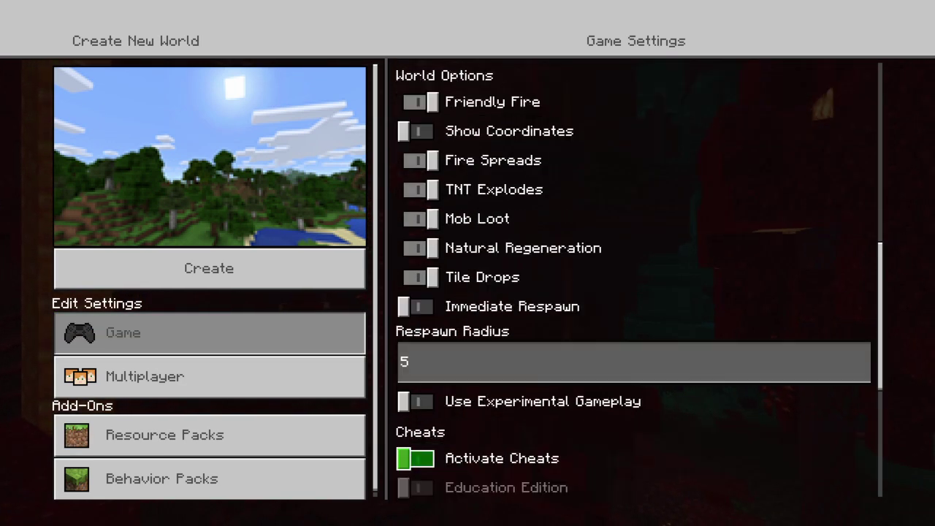
Step: Look through the game settings from the cheats back up to the Default Game Mode
{"action": "key", "text": "Left"}
{"action": "key", "text": "Right"}
{"action": "key", "text": "Down"}
{"action": "key", "text": "Down"}
{"action": "key", "text": "Down"}
{"action": "key", "text": "Down"}
{"action": "key", "text": "Down"}
{"action": "key", "text": "Down"}
{"action": "key", "text": "Down"}
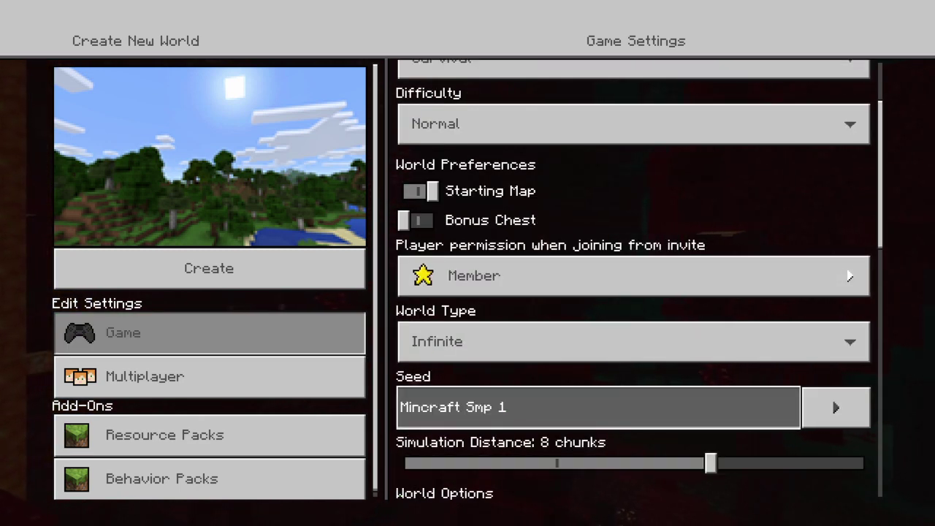
{"action": "key", "text": "Left"}
{"action": "key", "text": "Down"}
{"action": "key", "text": "Down"}
{"action": "key", "text": "Up"}
{"action": "key", "text": "Up"}
{"action": "key", "text": "Right"}
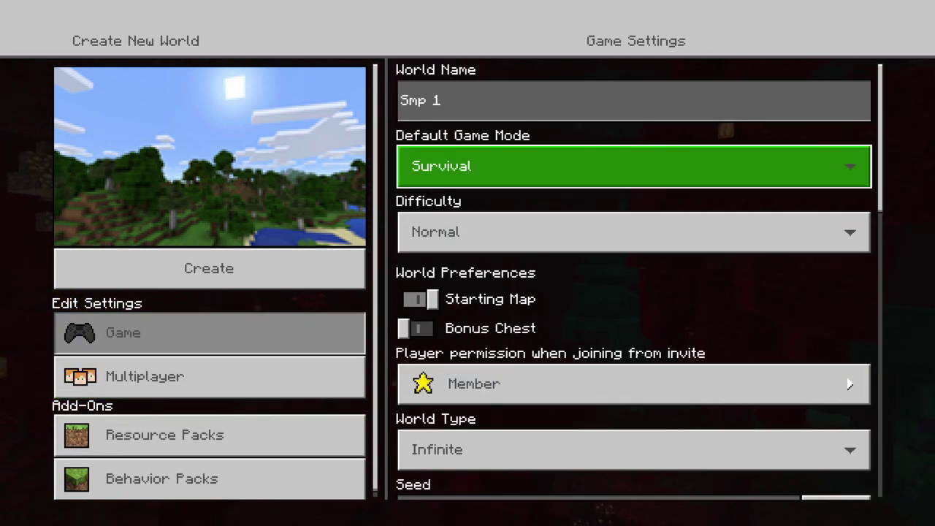
Step: Examine the game settings from Default Game Mode through the world options to Immediate Respawn
{"action": "key", "text": "Down"}
{"action": "key", "text": "Down"}
{"action": "key", "text": "Down"}
{"action": "key", "text": "Down"}
{"action": "key", "text": "Down"}
{"action": "key", "text": "Down"}
{"action": "key", "text": "Up"}
{"action": "key", "text": "Up"}
{"action": "key", "text": "Up"}
{"action": "key", "text": "Up"}
{"action": "key", "text": "Down"}
{"action": "key", "text": "Down"}
{"action": "key", "text": "Down"}
{"action": "key", "text": "Down"}
{"action": "key", "text": "Down"}
{"action": "key", "text": "Down"}
{"action": "key", "text": "Down"}
{"action": "key", "text": "Down"}
{"action": "key", "text": "Down"}
{"action": "key", "text": "Down"}
{"action": "key", "text": "Down"}
{"action": "key", "text": "Down"}
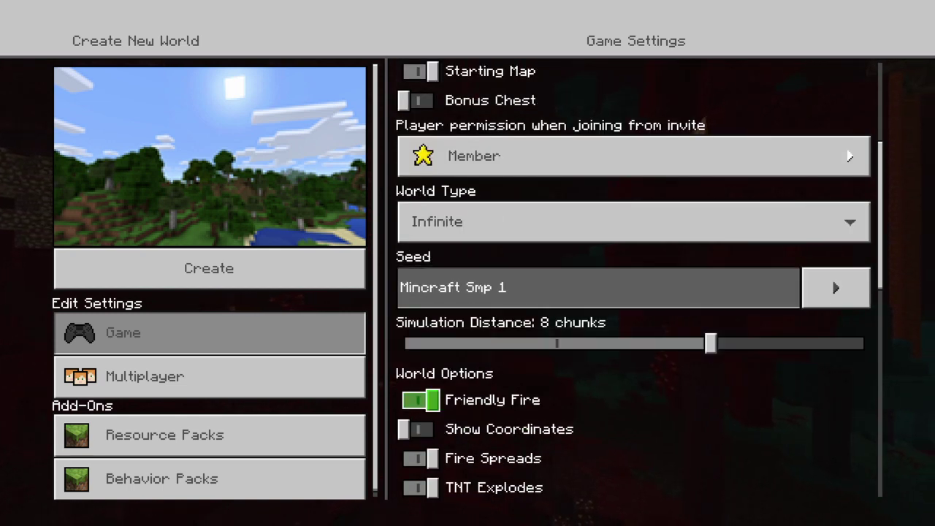
{"action": "key", "text": "Up"}
{"action": "key", "text": "Up"}
{"action": "key", "text": "Up"}
{"action": "key", "text": "Up"}
{"action": "key", "text": "Up"}
{"action": "key", "text": "Up"}
{"action": "key", "text": "Up"}
{"action": "key", "text": "Up"}
{"action": "key", "text": "Up"}
{"action": "key", "text": "Up"}
{"action": "key", "text": "Up"}
{"action": "key", "text": "Up"}
{"action": "key", "text": "Up"}
{"action": "key", "text": "Up"}
{"action": "key", "text": "Up"}
{"action": "key", "text": "Up"}
{"action": "key", "text": "Up"}
{"action": "key", "text": "Up"}
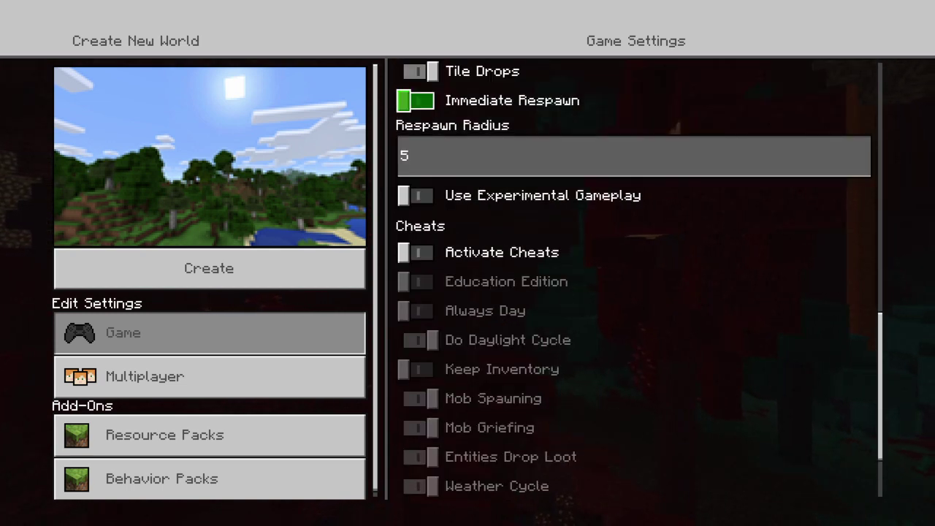
Step: Activate cheats for the new world and switch on Keep Inventory
{"action": "key", "text": "Down"}
{"action": "key", "text": "Down"}
{"action": "key", "text": "Down"}
{"action": "key", "text": "Down"}
{"action": "key", "text": "Down"}
{"action": "key", "text": "Down"}
{"action": "key", "text": "Down"}
{"action": "key", "text": "Down"}
{"action": "key", "text": "Down"}
{"action": "key", "text": "Down"}
{"action": "key", "text": "Down"}
{"action": "key", "text": "Down"}
{"action": "key", "text": "Down"}
{"action": "key", "text": "Down"}
{"action": "key", "text": "Down"}
{"action": "key", "text": "Down"}
{"action": "key", "text": "Down"}
{"action": "key", "text": "Down"}
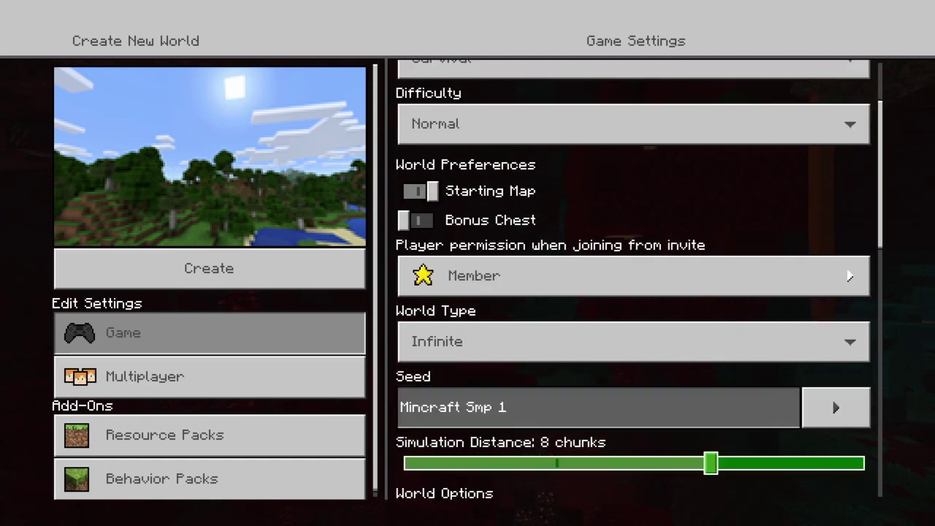
{"action": "key", "text": "Return"}
{"action": "key", "text": "Up"}
{"action": "key", "text": "Return"}
{"action": "key", "text": "Down"}
{"action": "key", "text": "Down"}
{"action": "key", "text": "Down"}
{"action": "key", "text": "Down"}
{"action": "key", "text": "Down"}
{"action": "key", "text": "Down"}
{"action": "key", "text": "Down"}
{"action": "key", "text": "Down"}
{"action": "key", "text": "Down"}
{"action": "key", "text": "Down"}
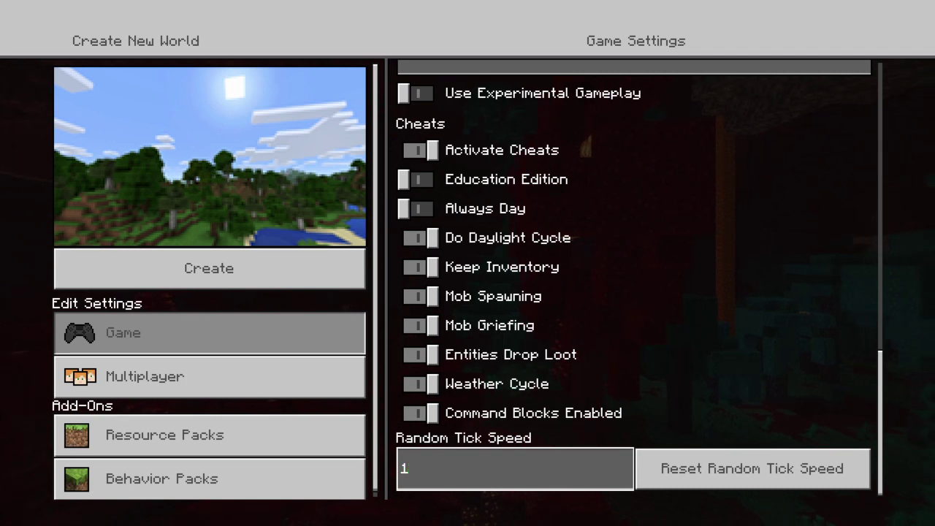
Step: Set the Random Tick Speed to 10
{"action": "type", "text": "0"}
{"action": "key", "text": "Left"}
{"action": "key", "text": "Up"}
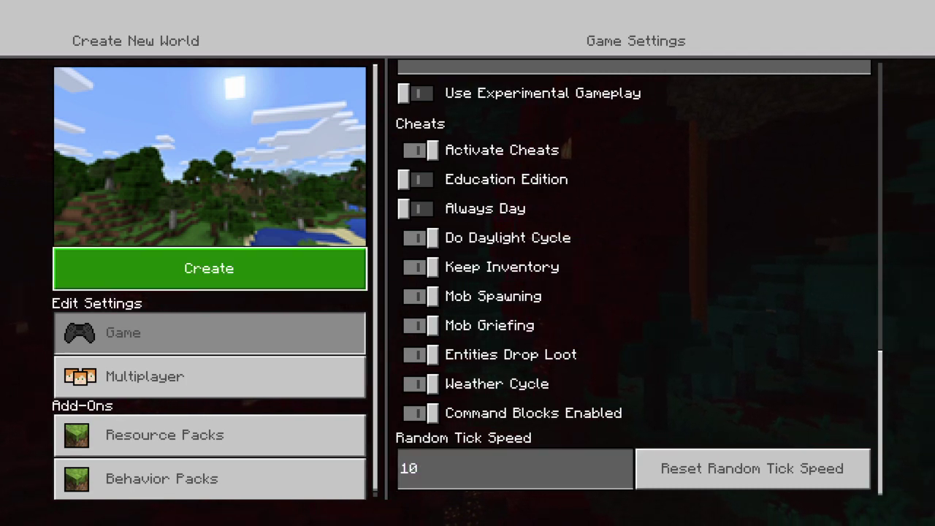
Step: Check the world options and cheat settings down to Random Tick Speed, including Tile Drops and Use Experimental Gameplay
{"action": "key", "text": "Right"}
{"action": "key", "text": "Down"}
{"action": "key", "text": "Down"}
{"action": "key", "text": "Down"}
{"action": "key", "text": "Down"}
{"action": "key", "text": "Down"}
{"action": "key", "text": "Down"}
{"action": "key", "text": "Down"}
{"action": "key", "text": "Down"}
{"action": "key", "text": "Down"}
{"action": "key", "text": "Down"}
{"action": "key", "text": "Down"}
{"action": "key", "text": "Down"}
{"action": "key", "text": "Down"}
{"action": "key", "text": "Down"}
{"action": "key", "text": "Down"}
{"action": "key", "text": "Down"}
{"action": "key", "text": "Down"}
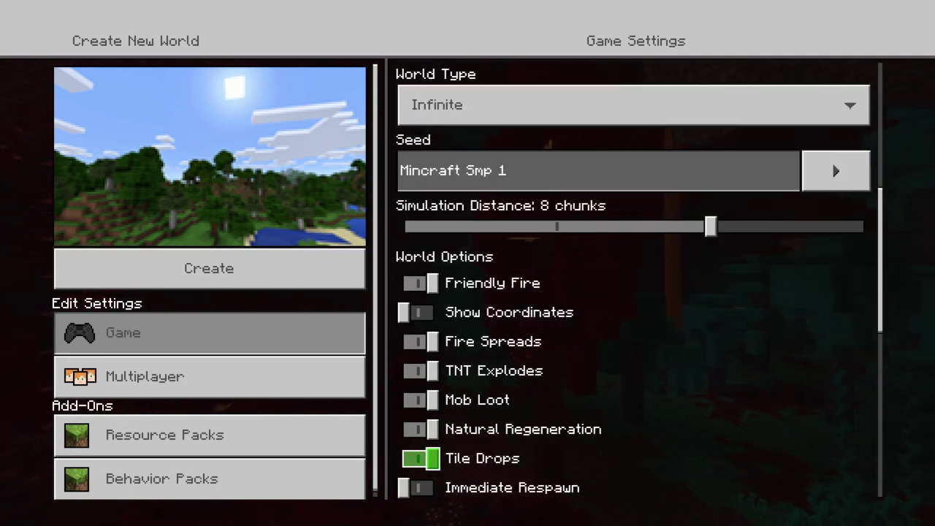
{"action": "key", "text": "Return"}
{"action": "key", "text": "Return"}
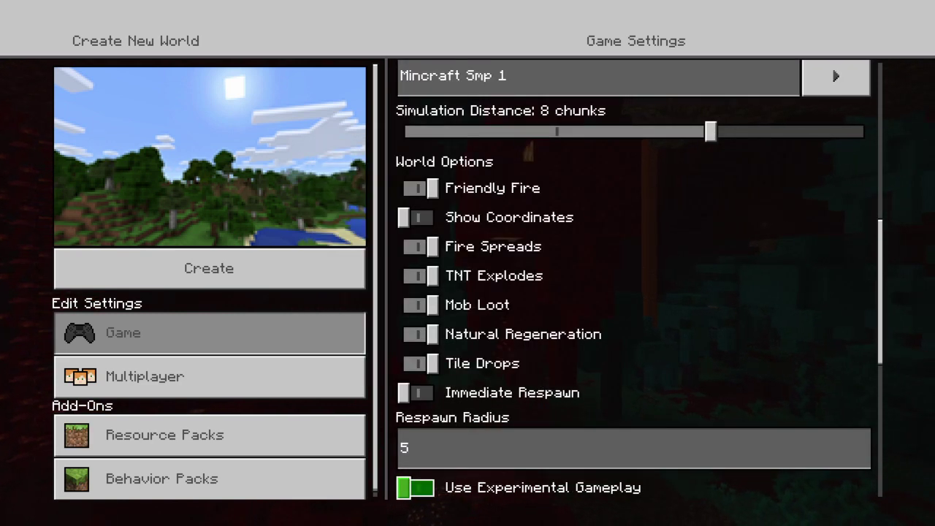
{"action": "key", "text": "Down"}
{"action": "key", "text": "Down"}
{"action": "key", "text": "Down"}
{"action": "key", "text": "Down"}
{"action": "key", "text": "Down"}
{"action": "key", "text": "Down"}
{"action": "key", "text": "Down"}
{"action": "key", "text": "Down"}
{"action": "key", "text": "Down"}
{"action": "key", "text": "Down"}
{"action": "key", "text": "Down"}
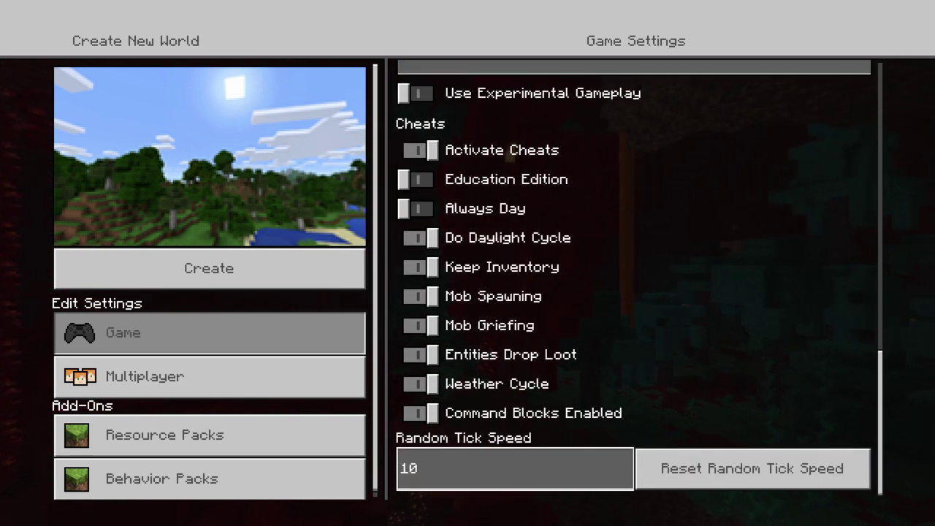
Step: Switch off Activate Cheats for the new world
{"action": "key", "text": "Up"}
{"action": "key", "text": "Up"}
{"action": "key", "text": "Up"}
{"action": "key", "text": "Up"}
{"action": "key", "text": "Up"}
{"action": "key", "text": "Up"}
{"action": "key", "text": "Up"}
{"action": "key", "text": "Up"}
{"action": "key", "text": "Up"}
{"action": "key", "text": "Up"}
{"action": "key", "text": "Return"}
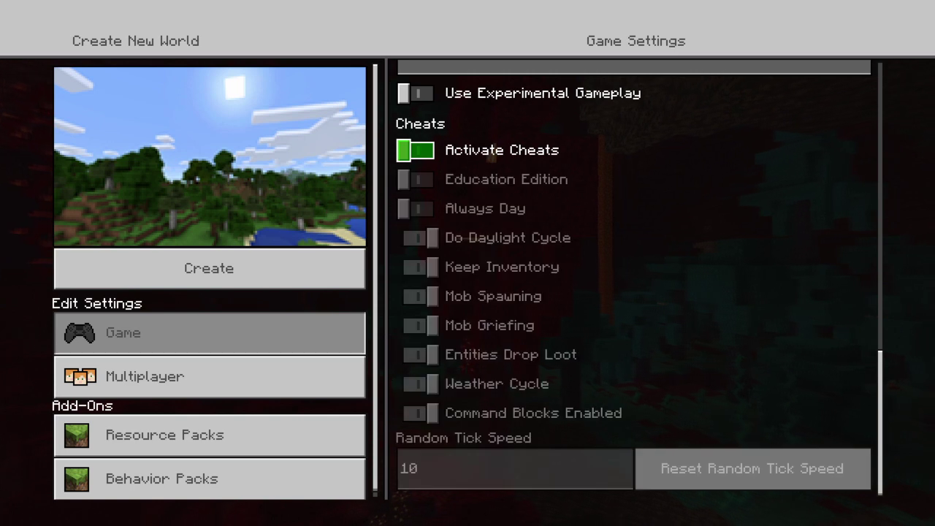
Step: Review the new world's main settings from the world name down to the World Type
{"action": "key", "text": "Up"}
{"action": "key", "text": "Up"}
{"action": "key", "text": "Up"}
{"action": "key", "text": "Up"}
{"action": "key", "text": "Up"}
{"action": "key", "text": "Up"}
{"action": "key", "text": "Up"}
{"action": "key", "text": "Up"}
{"action": "key", "text": "Up"}
{"action": "key", "text": "Up"}
{"action": "key", "text": "Up"}
{"action": "key", "text": "Up"}
{"action": "key", "text": "Up"}
{"action": "key", "text": "Up"}
{"action": "key", "text": "Up"}
{"action": "key", "text": "Up"}
{"action": "key", "text": "Up"}
{"action": "key", "text": "Up"}
{"action": "key", "text": "Up"}
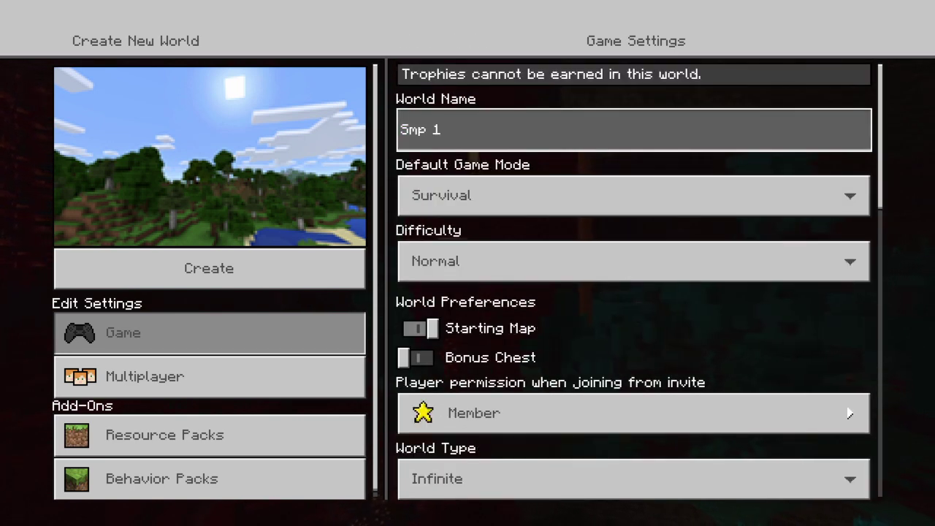
{"action": "key", "text": "Down"}
{"action": "key", "text": "Down"}
{"action": "key", "text": "Down"}
{"action": "key", "text": "Up"}
{"action": "key", "text": "Down"}
{"action": "key", "text": "Down"}
{"action": "key", "text": "Down"}
{"action": "key", "text": "Down"}
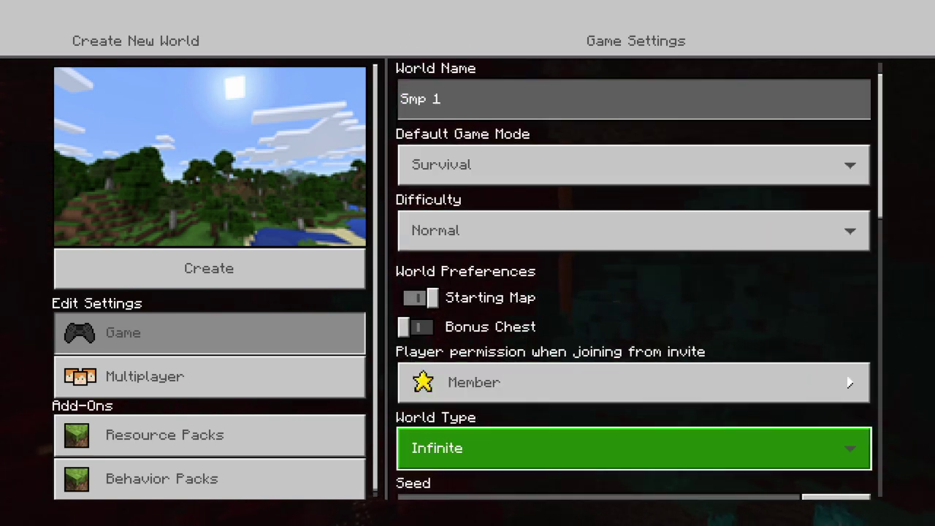
Step: Look through the new world's settings from World Type down to the Cheats section and Random Tick Speed
{"action": "key", "text": "Down"}
{"action": "key", "text": "Down"}
{"action": "key", "text": "Down"}
{"action": "key", "text": "Down"}
{"action": "key", "text": "Down"}
{"action": "key", "text": "Down"}
{"action": "key", "text": "Down"}
{"action": "key", "text": "Down"}
{"action": "key", "text": "Down"}
{"action": "key", "text": "Down"}
{"action": "key", "text": "Down"}
{"action": "key", "text": "Down"}
{"action": "key", "text": "Down"}
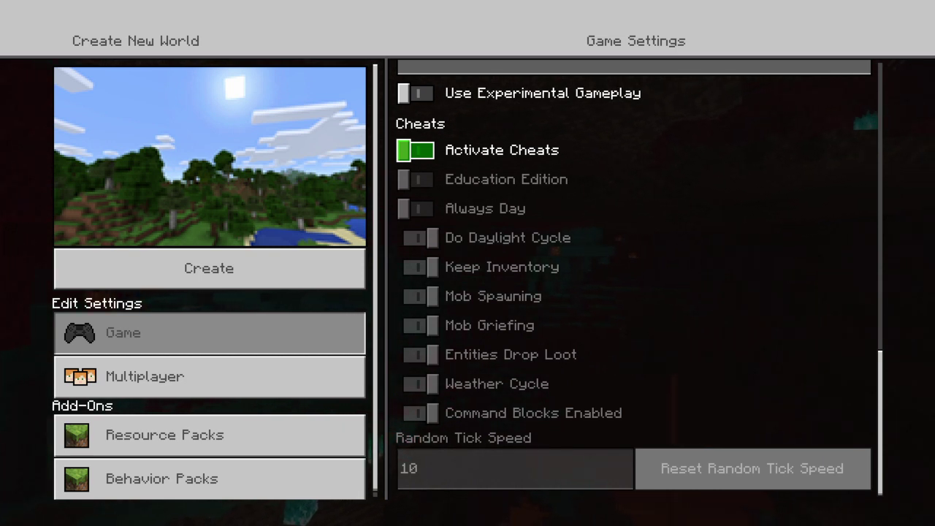
Step: Recheck the world options from Use Experimental Gameplay back up to Show Coordinates, including Respawn Radius and Immediate Respawn
{"action": "key", "text": "Up"}
{"action": "key", "text": "Up"}
{"action": "key", "text": "Up"}
{"action": "key", "text": "Up"}
{"action": "key", "text": "Up"}
{"action": "key", "text": "Up"}
{"action": "key", "text": "Up"}
{"action": "key", "text": "Up"}
{"action": "key", "text": "Up"}
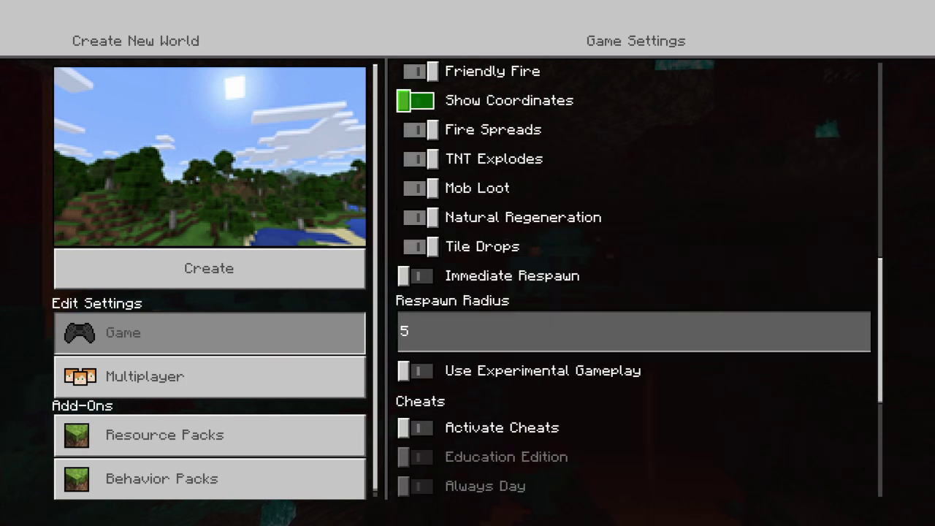
Step: Review Show Coordinates, Friendly Fire, Simulation Distance, Seed and the remaining main settings back up to the World Name
{"action": "key", "text": "Up"}
{"action": "key", "text": "Up"}
{"action": "key", "text": "Up"}
{"action": "key", "text": "Up"}
{"action": "key", "text": "Up"}
{"action": "key", "text": "Up"}
{"action": "key", "text": "Up"}
{"action": "key", "text": "Up"}
{"action": "key", "text": "Down"}
{"action": "key", "text": "Down"}
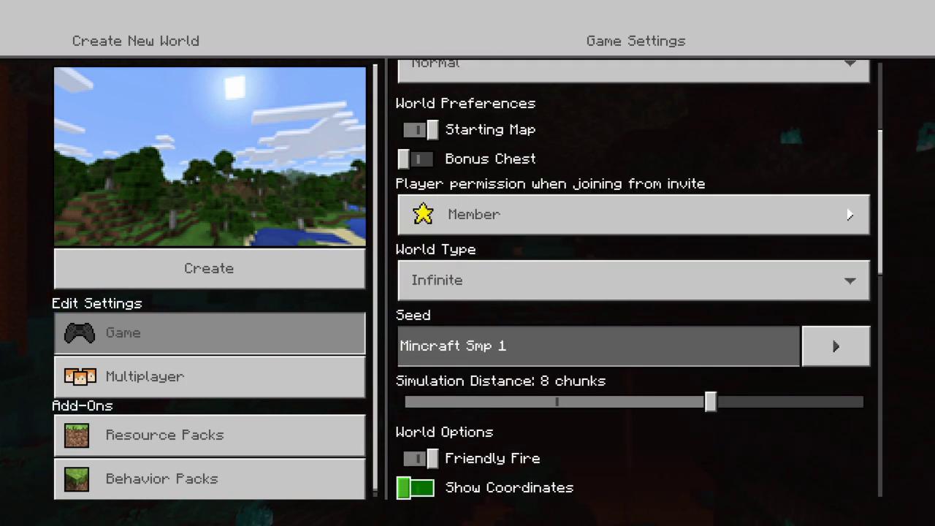
{"action": "key", "text": "Down"}
{"action": "key", "text": "Up"}
{"action": "key", "text": "Up"}
{"action": "key", "text": "Up"}
{"action": "key", "text": "Up"}
{"action": "key", "text": "Up"}
{"action": "key", "text": "Up"}
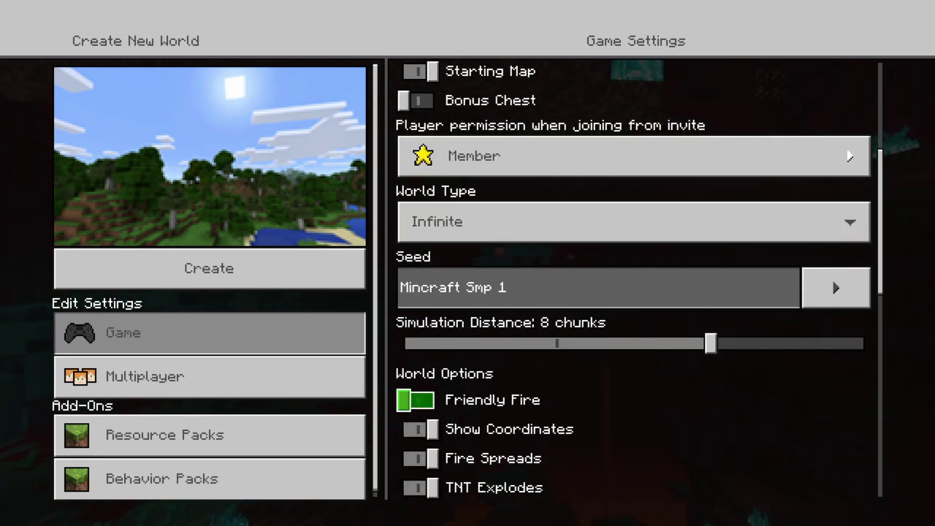
{"action": "key", "text": "Up"}
{"action": "key", "text": "Up"}
{"action": "key", "text": "Up"}
{"action": "key", "text": "Up"}
{"action": "key", "text": "Up"}
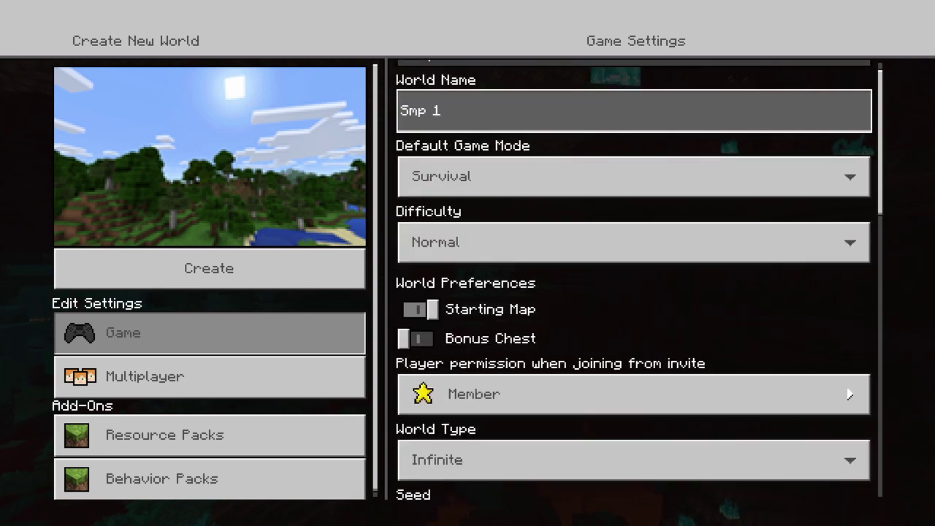
Step: Create the survival world "Smp 1" with the configured settings
{"action": "key", "text": "Down"}
{"action": "key", "text": "Down"}
{"action": "key", "text": "Down"}
{"action": "key", "text": "Down"}
{"action": "key", "text": "Left"}
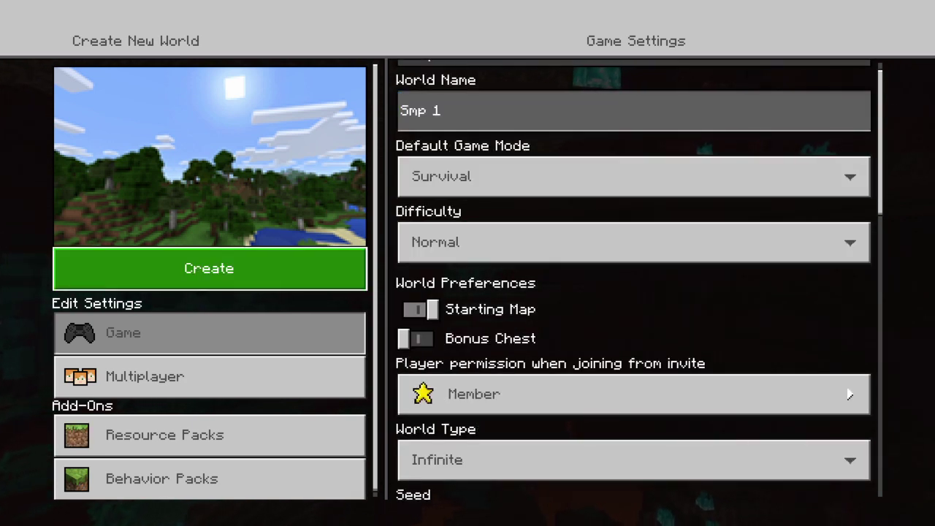
{"action": "key", "text": "Return"}
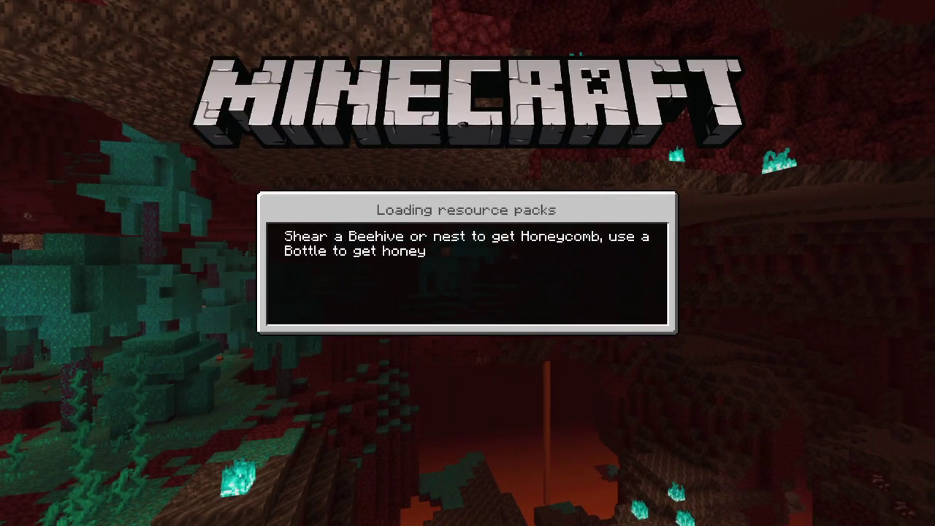